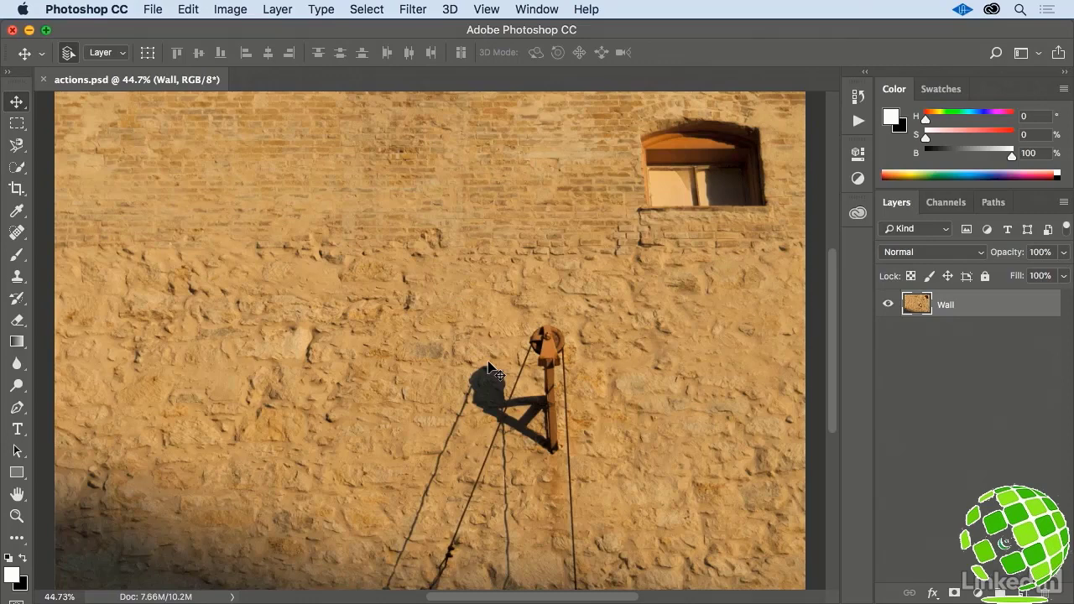
Show the Actions panel and collapse the Default Actions set
{"action": "left_click", "coordinate": [859, 121]}
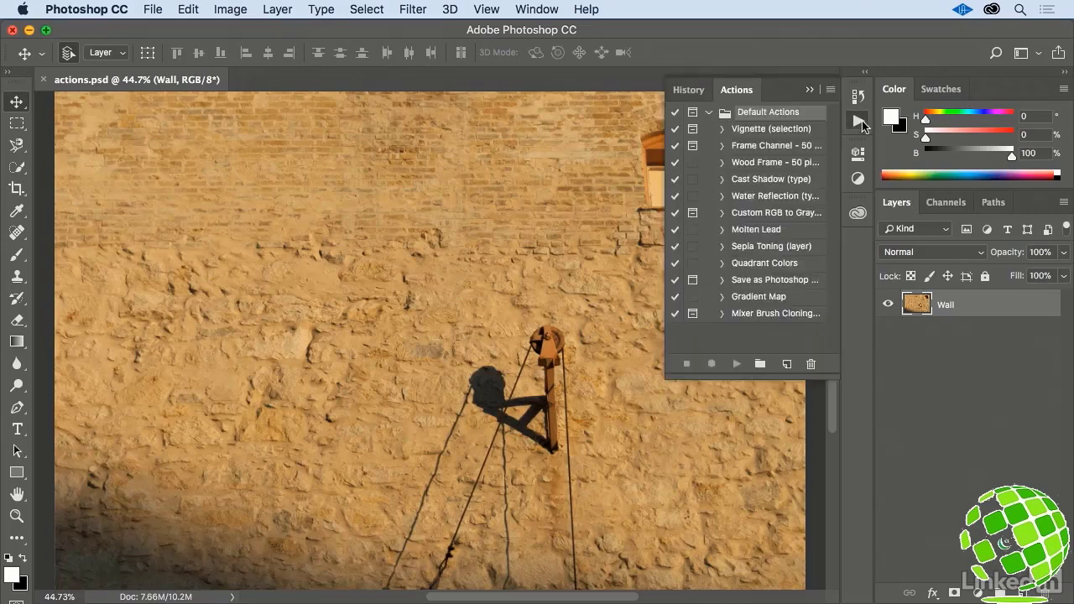
{"action": "left_click", "coordinate": [545, 9]}
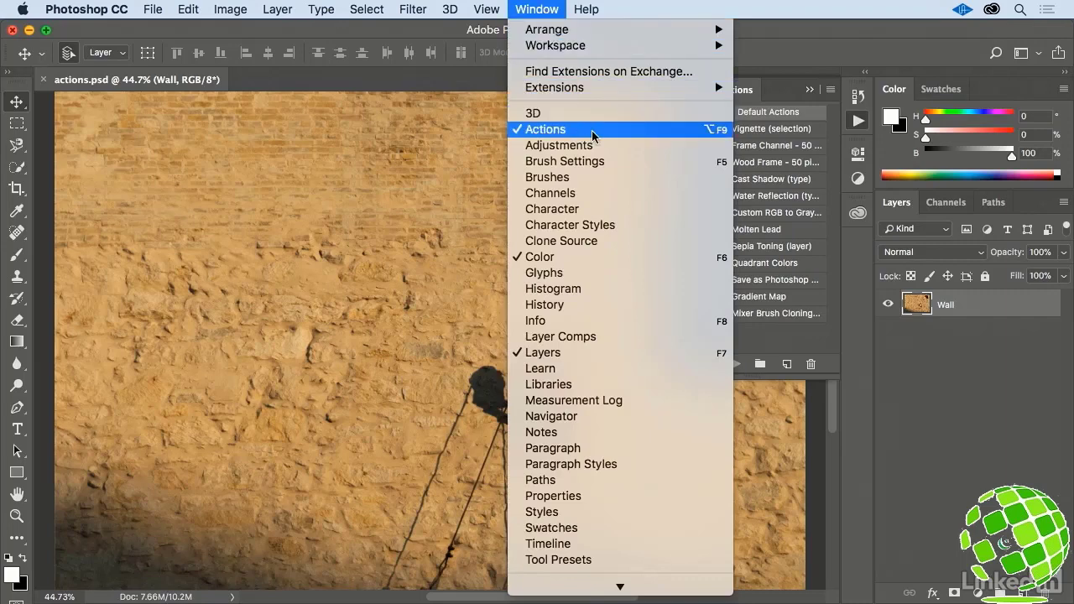
{"action": "left_click", "coordinate": [837, 119]}
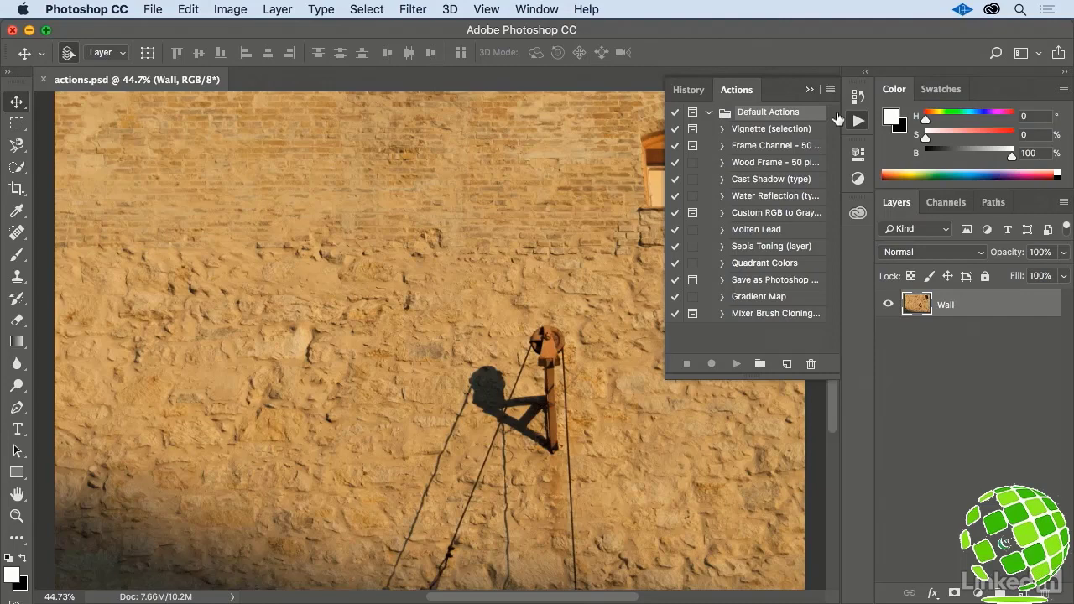
{"action": "left_click", "coordinate": [709, 113]}
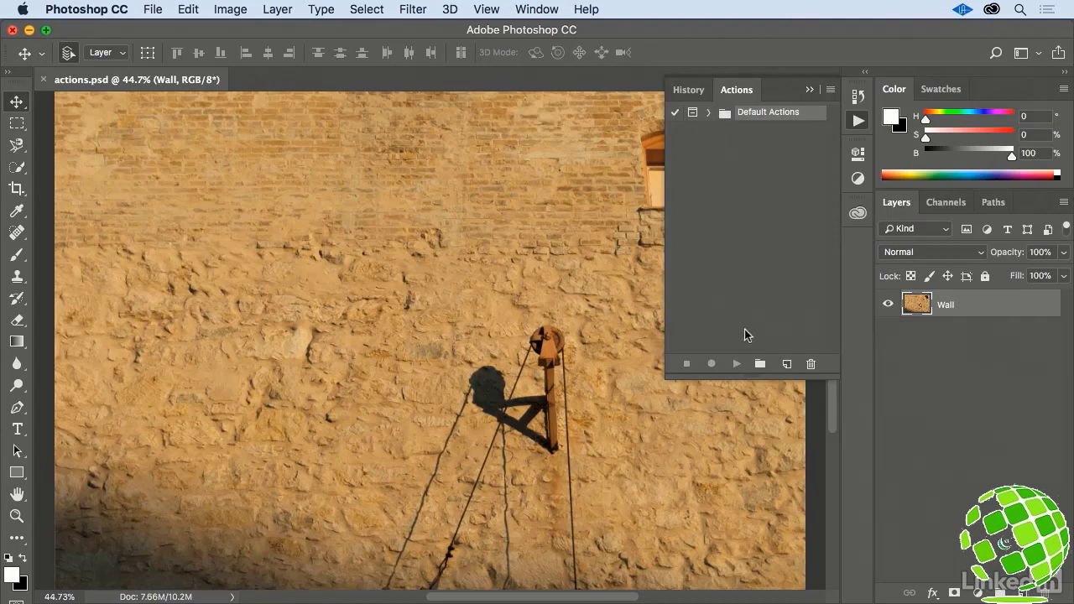
Create a new action set named My Actions
{"action": "left_click", "coordinate": [760, 364]}
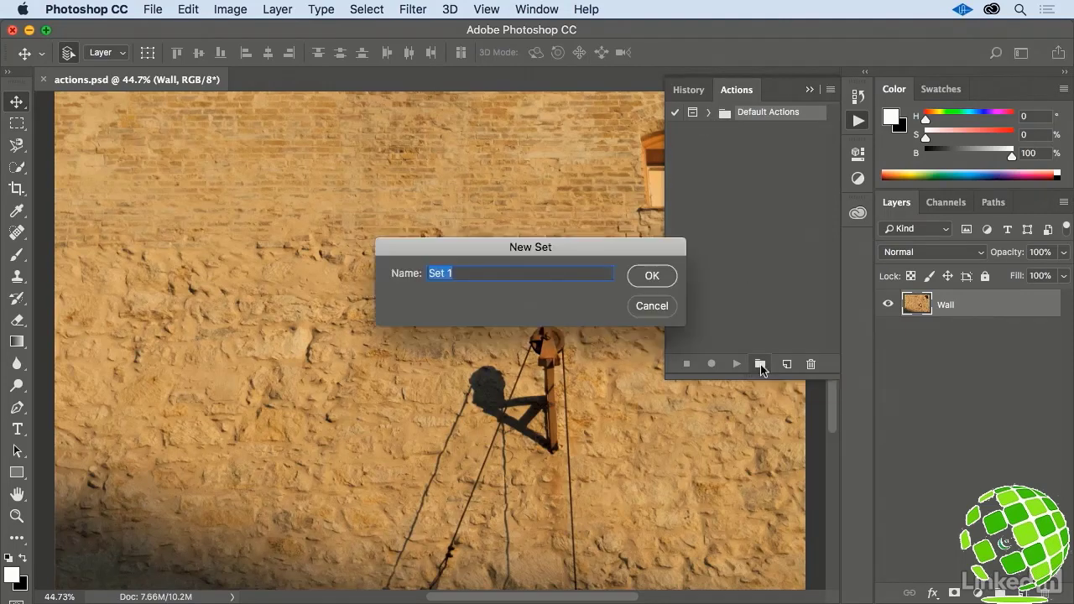
{"action": "type", "text": "My Actions"}
{"action": "left_click", "coordinate": [671, 279]}
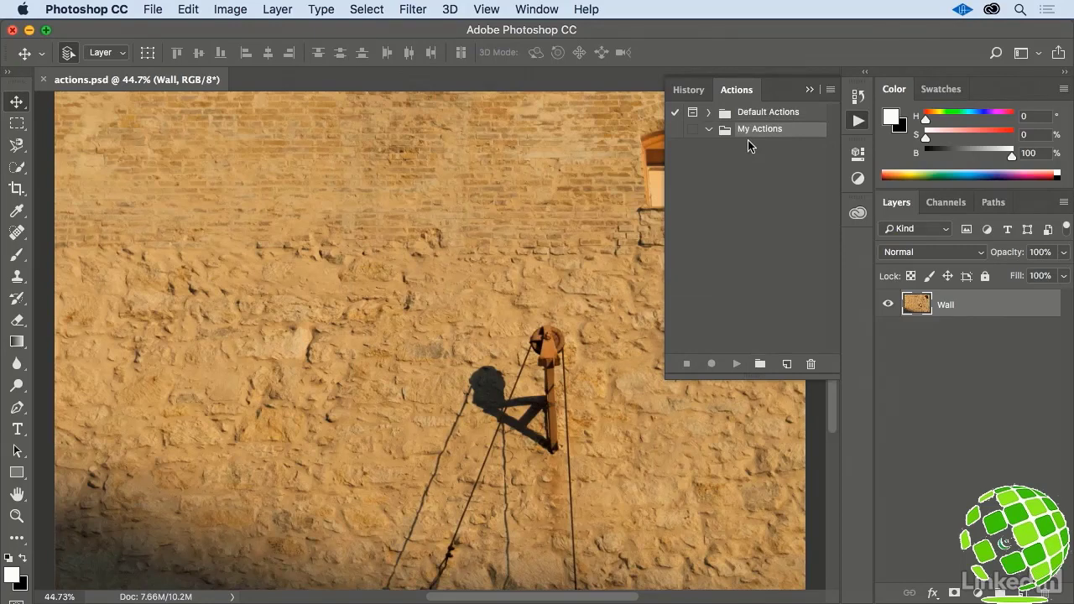
{"action": "left_click", "coordinate": [787, 364]}
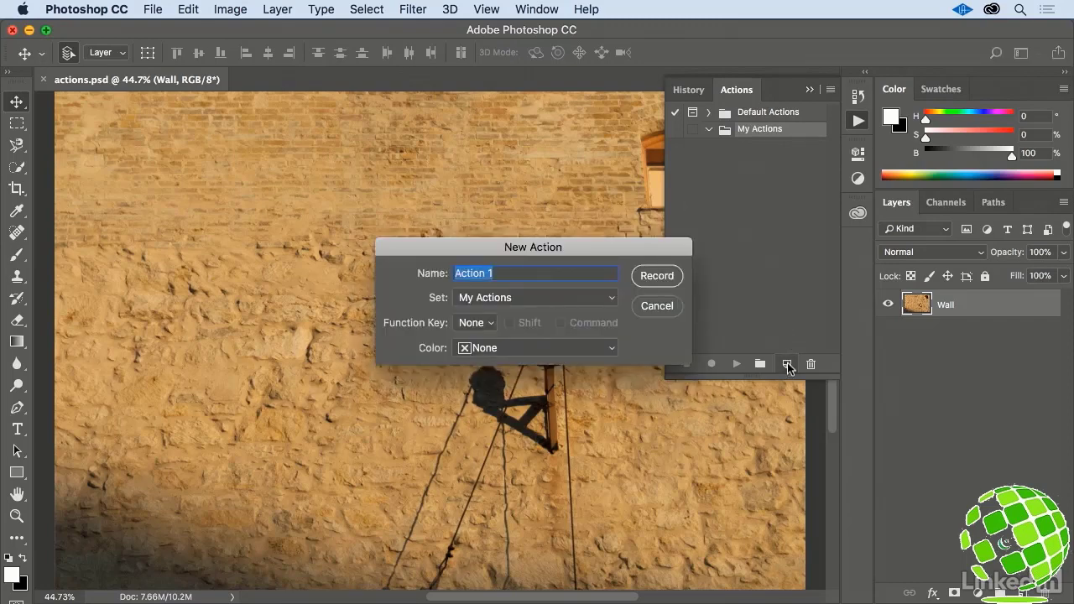
{"action": "type", "text": "1280x"}
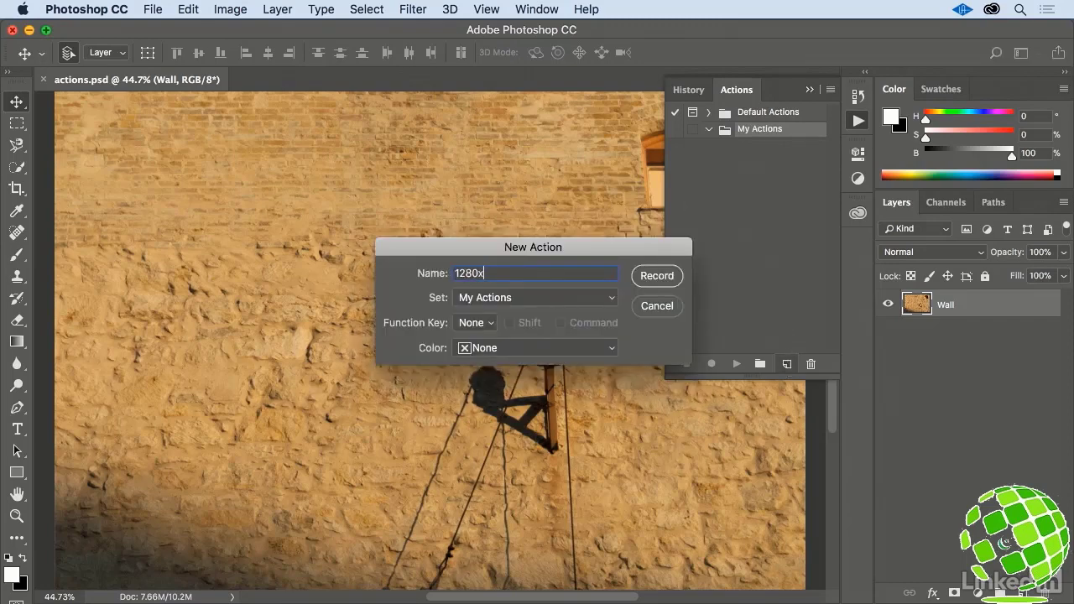
{"action": "type", "text": "720 @96ppi"}
{"action": "left_click", "coordinate": [569, 298]}
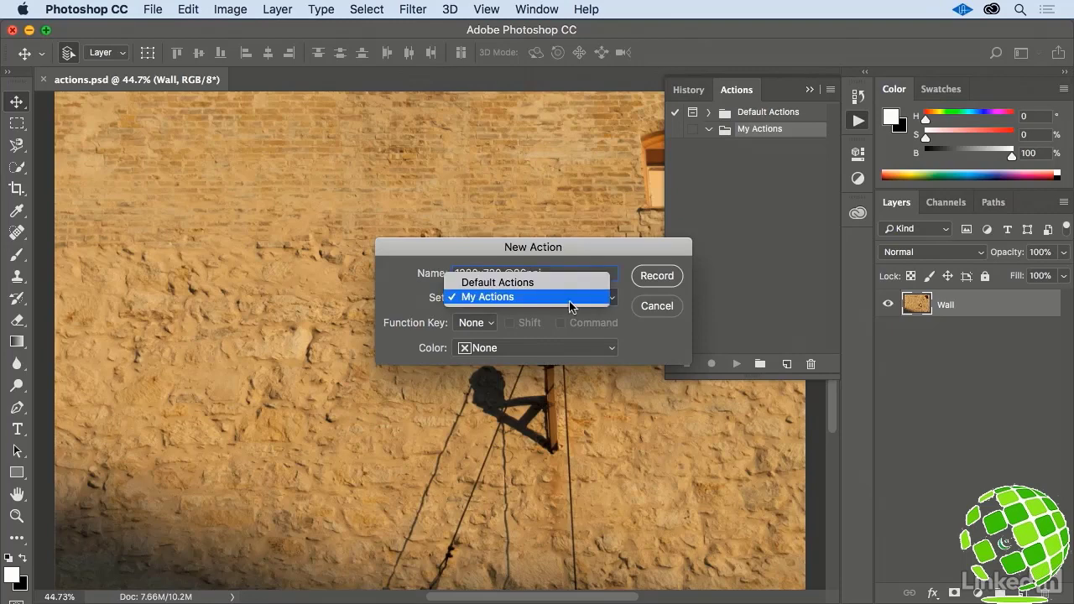
{"action": "left_click", "coordinate": [548, 299]}
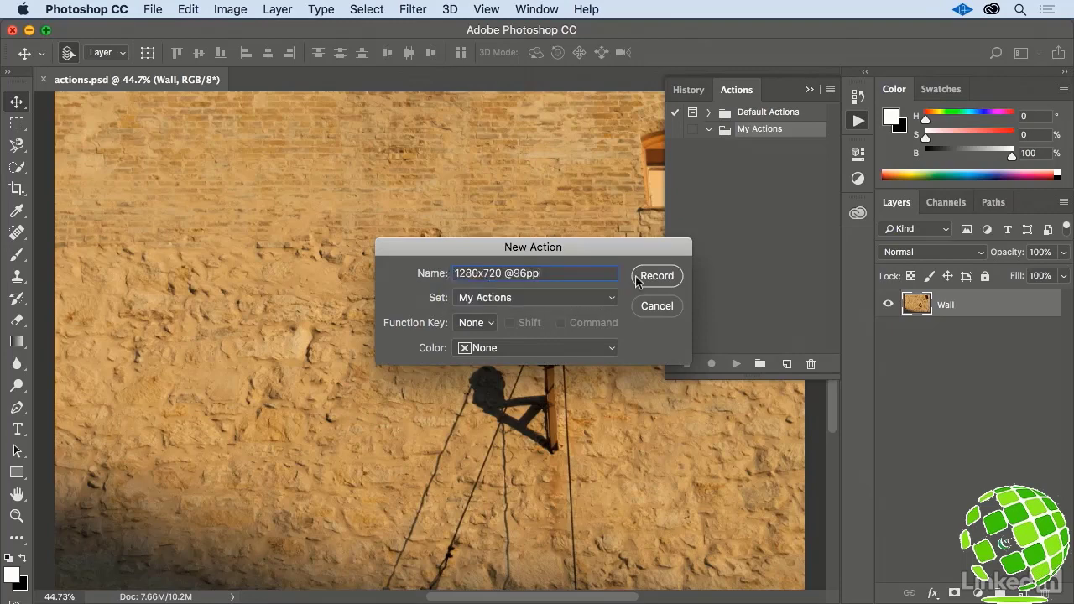
{"action": "left_click", "coordinate": [656, 276]}
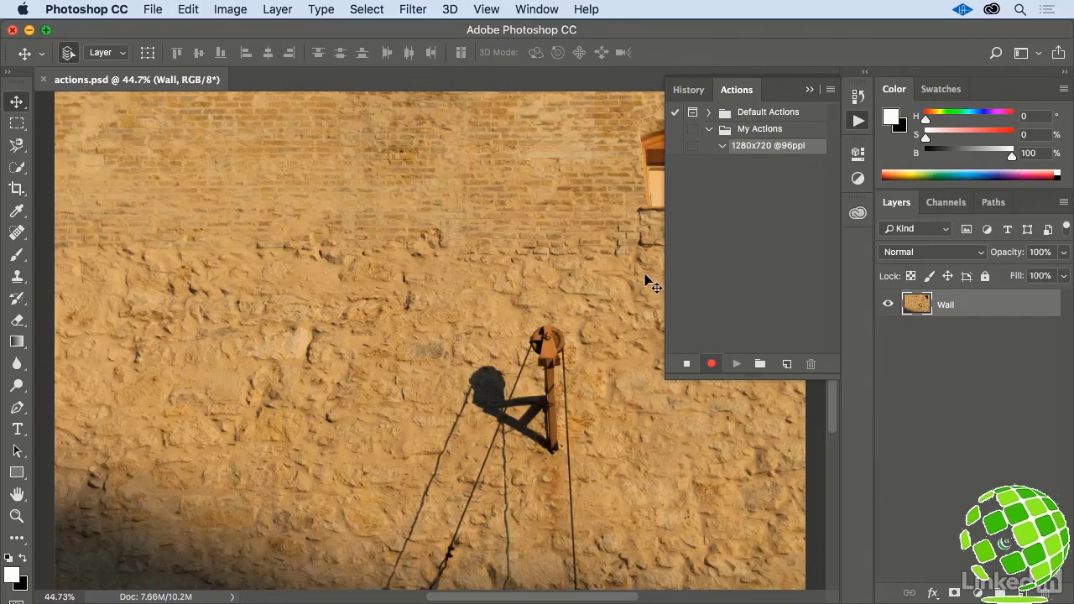
Record an Image Size change with Resample off and the resolution set to 96 pixels/inch, and expand its recorded details
{"action": "left_click", "coordinate": [247, 10]}
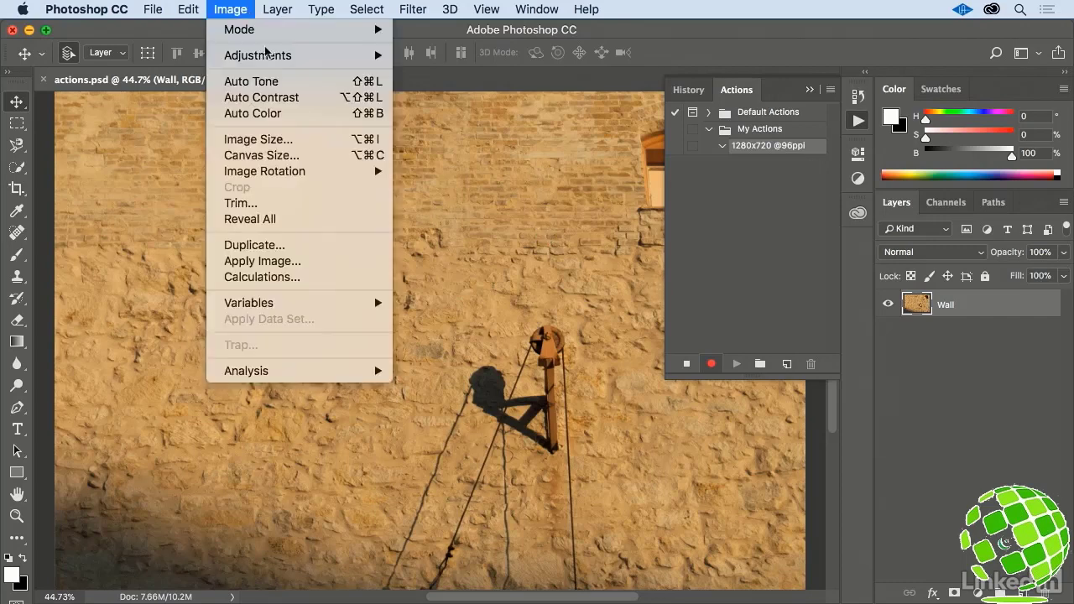
{"action": "left_click", "coordinate": [321, 139]}
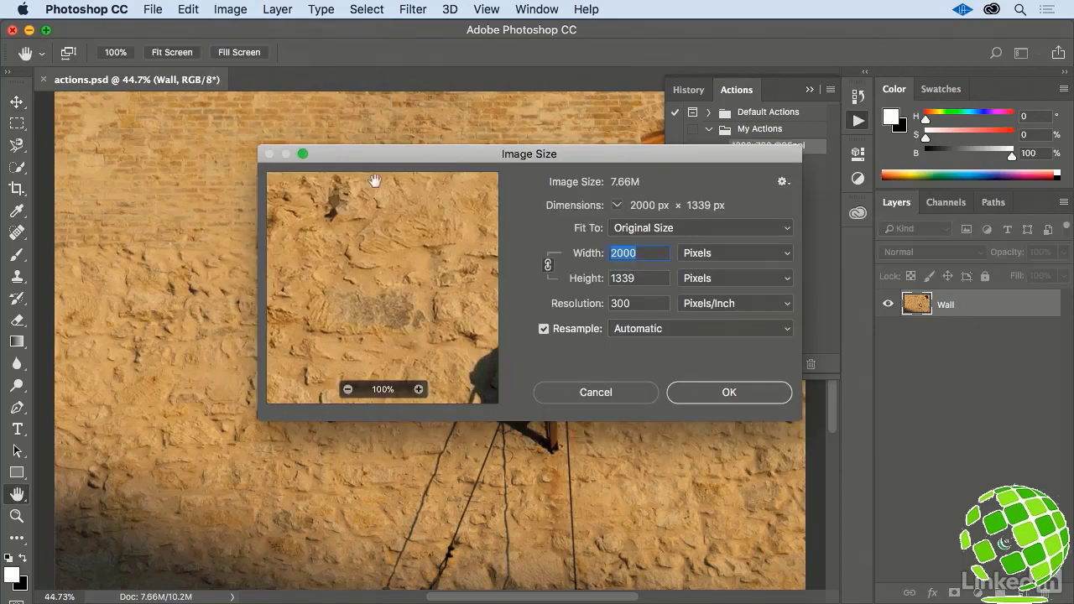
{"action": "left_click", "coordinate": [544, 329]}
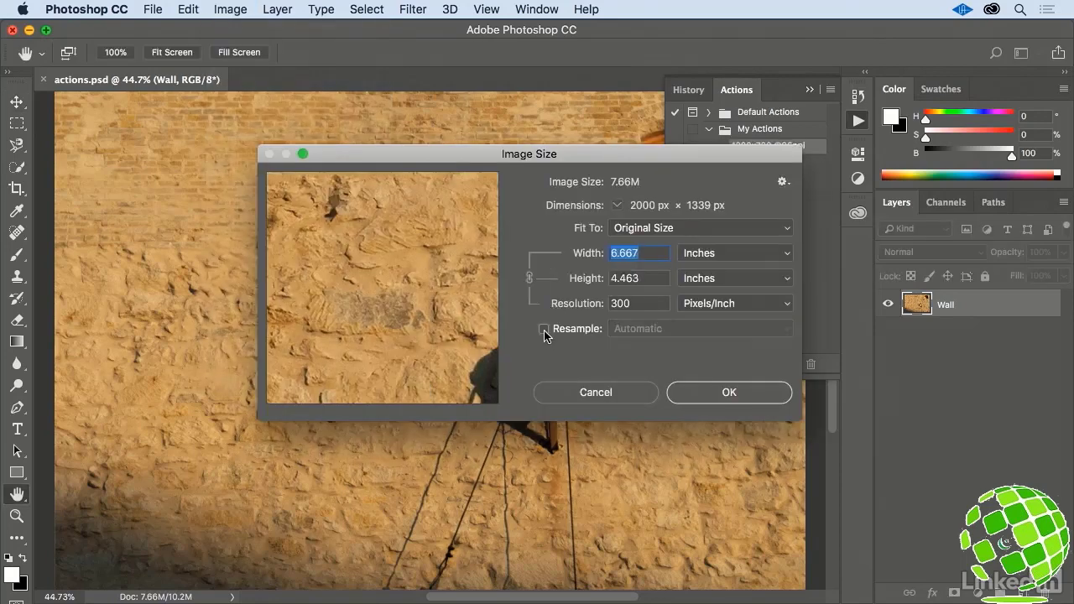
{"action": "left_click", "coordinate": [627, 304]}
{"action": "type", "text": "96"}
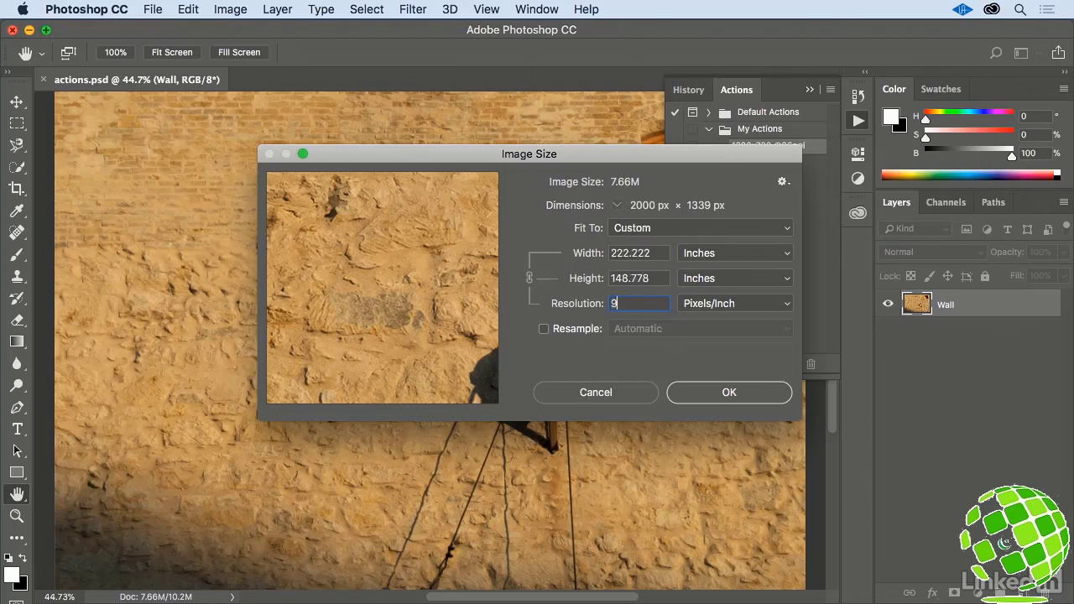
{"action": "left_click", "coordinate": [703, 392]}
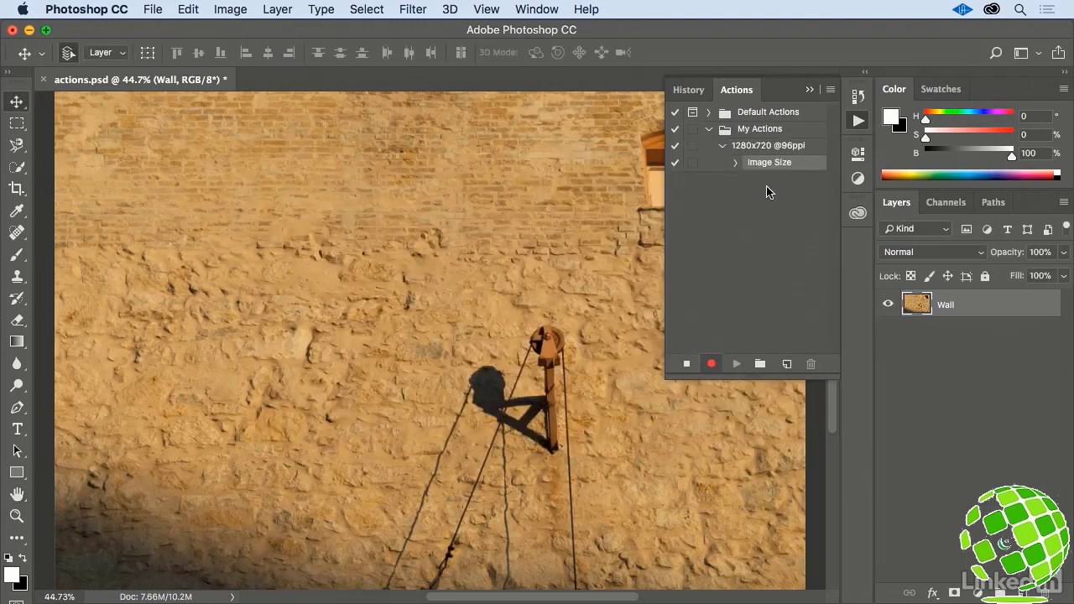
{"action": "left_click", "coordinate": [735, 163]}
Record a second Image Size change with Resample on and a width of 1280 pixels, then stop recording and expand its details
{"action": "left_click", "coordinate": [226, 10]}
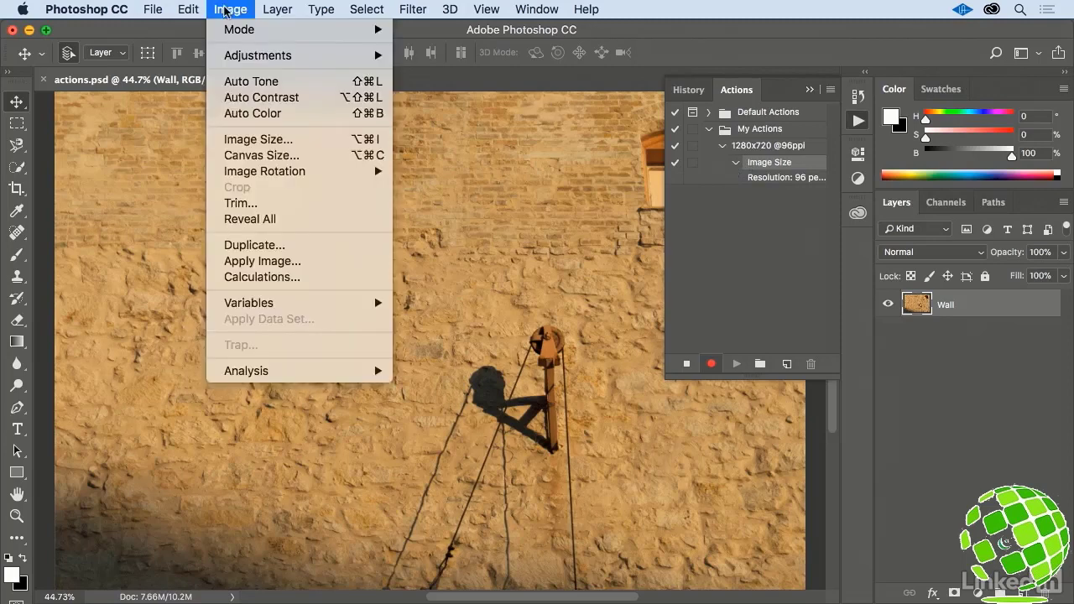
{"action": "left_click", "coordinate": [303, 140]}
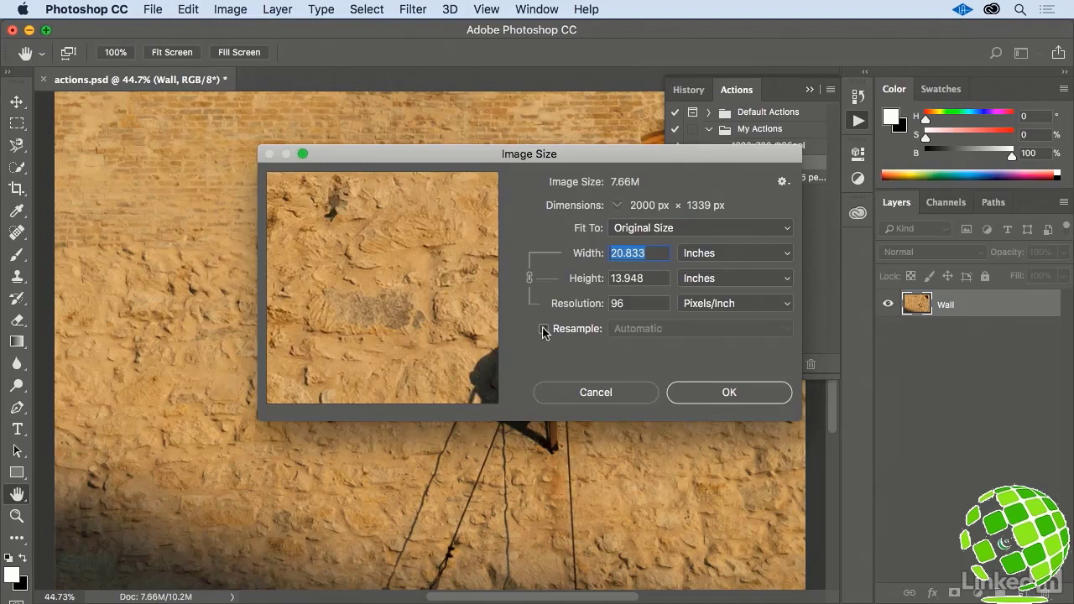
{"action": "left_click", "coordinate": [544, 330]}
{"action": "left_click", "coordinate": [728, 254]}
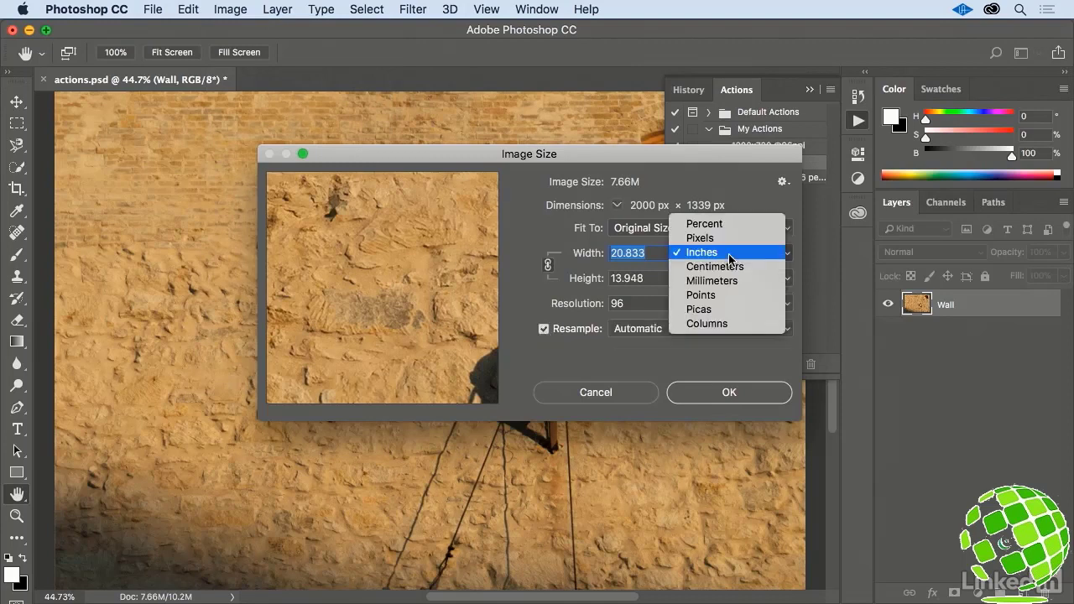
{"action": "left_click", "coordinate": [728, 238]}
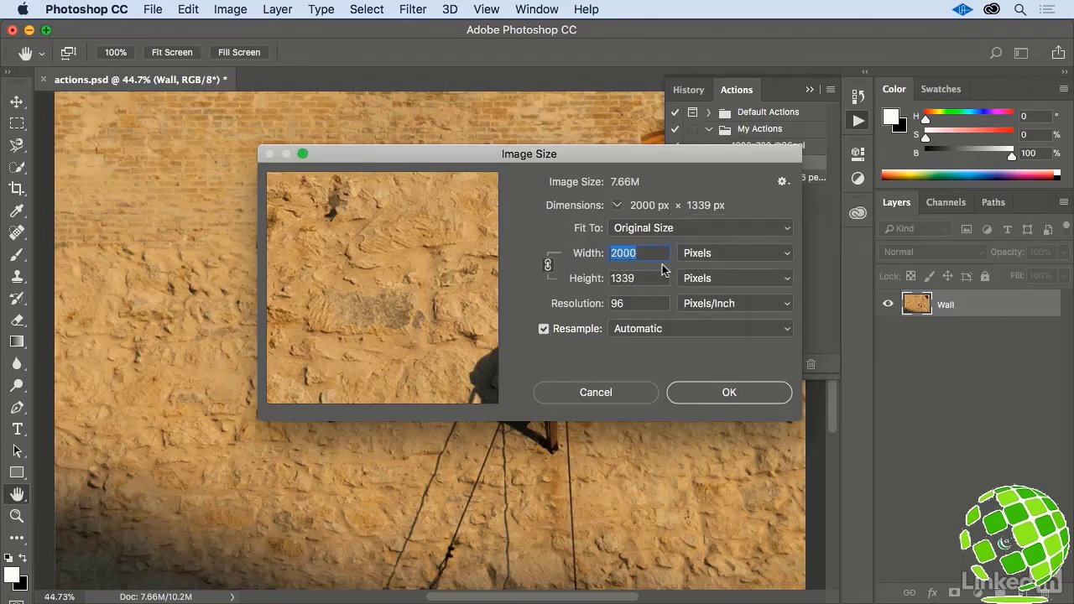
{"action": "type", "text": "1280"}
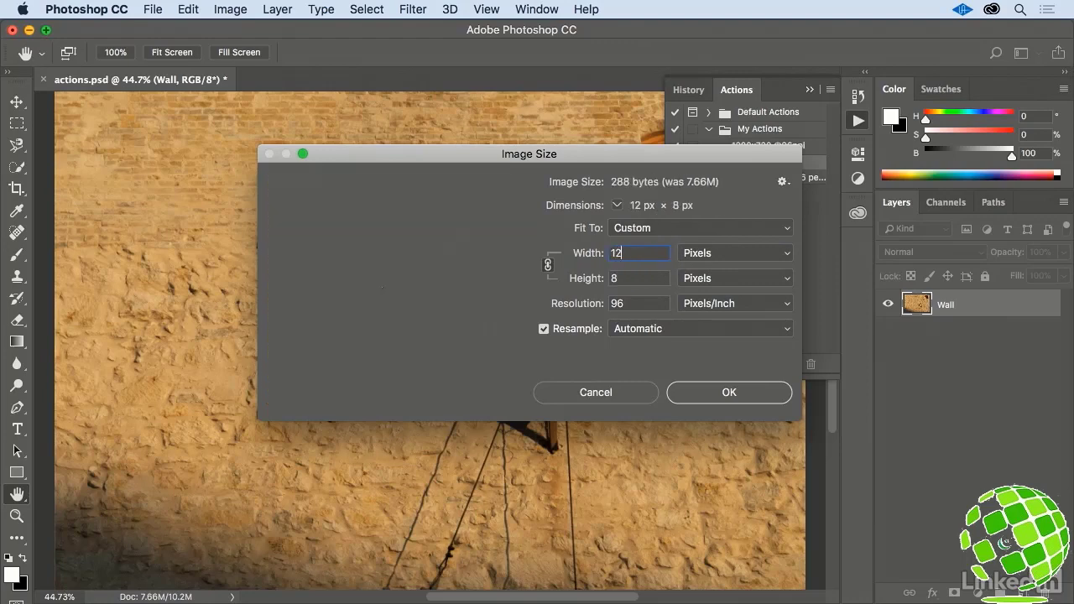
{"action": "left_click", "coordinate": [699, 393]}
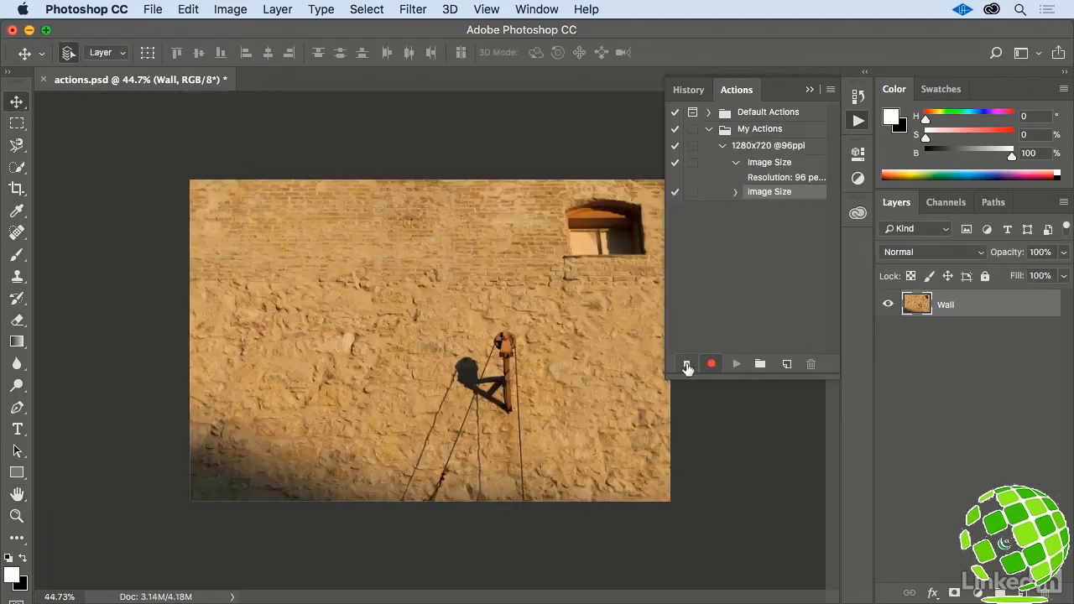
{"action": "left_click", "coordinate": [687, 364]}
{"action": "left_click", "coordinate": [735, 192]}
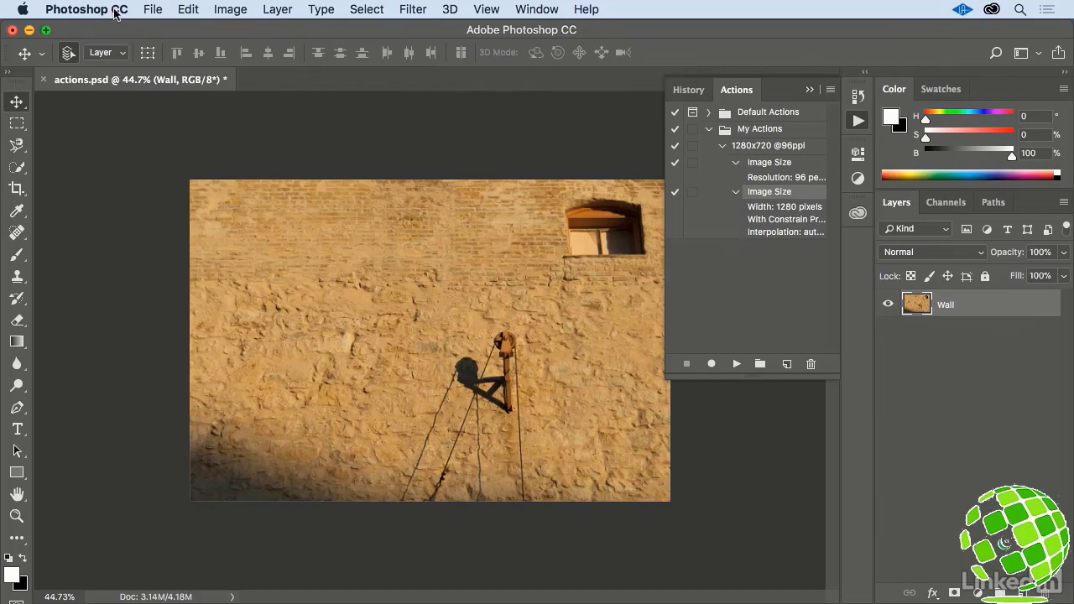
{"action": "left_click", "coordinate": [151, 11]}
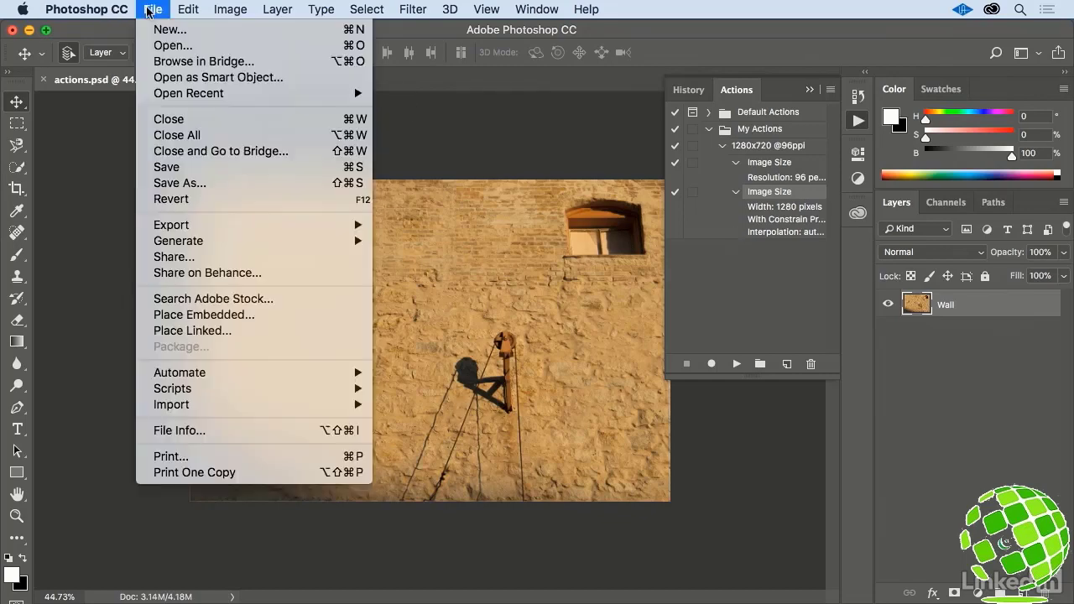
{"action": "left_click", "coordinate": [250, 203]}
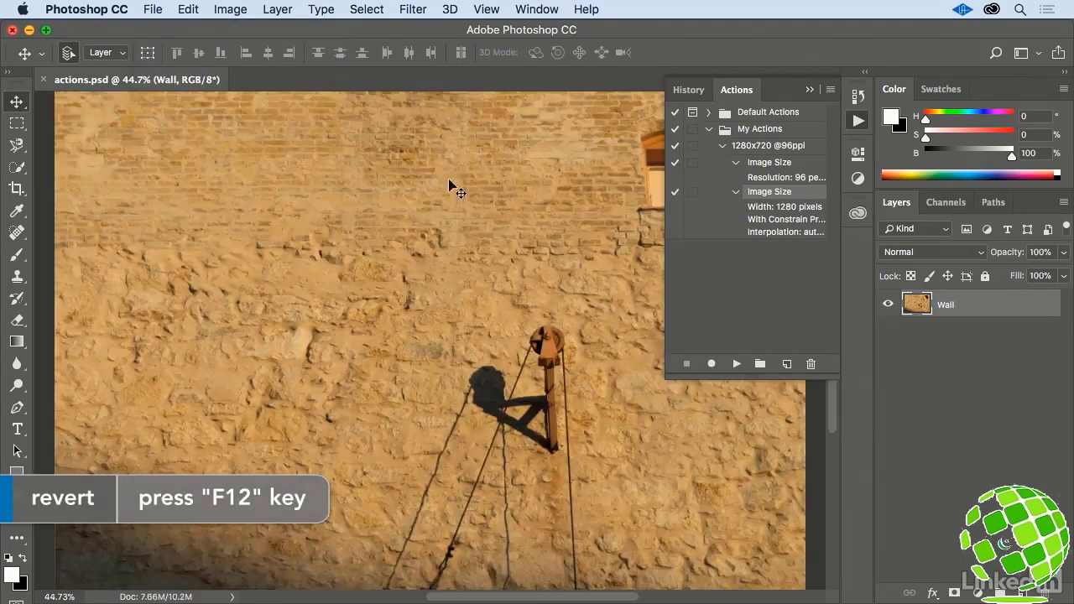
{"action": "left_click", "coordinate": [747, 150]}
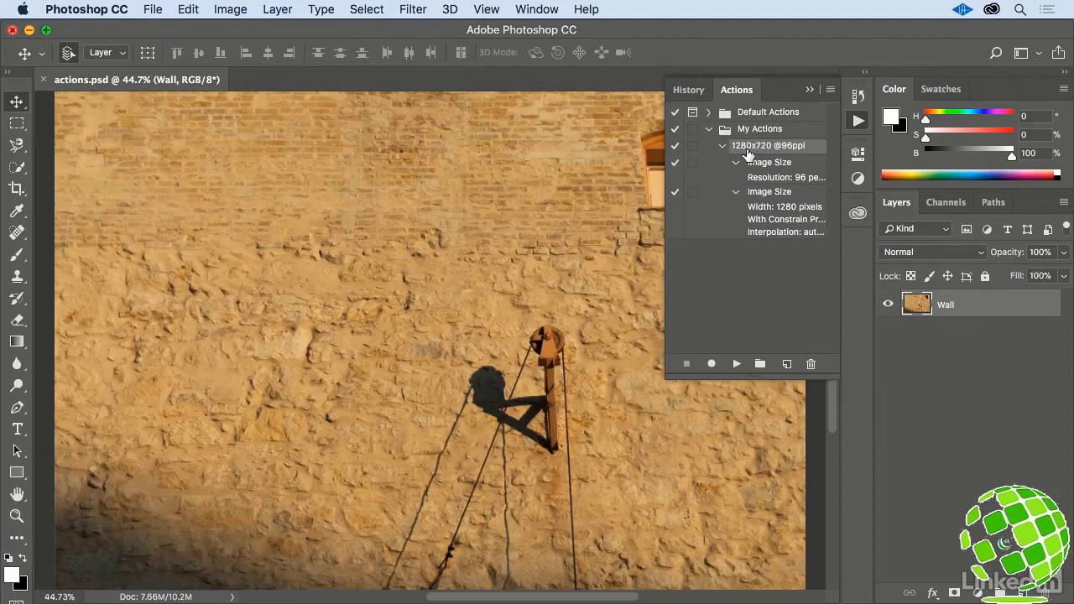
{"action": "left_click", "coordinate": [735, 365]}
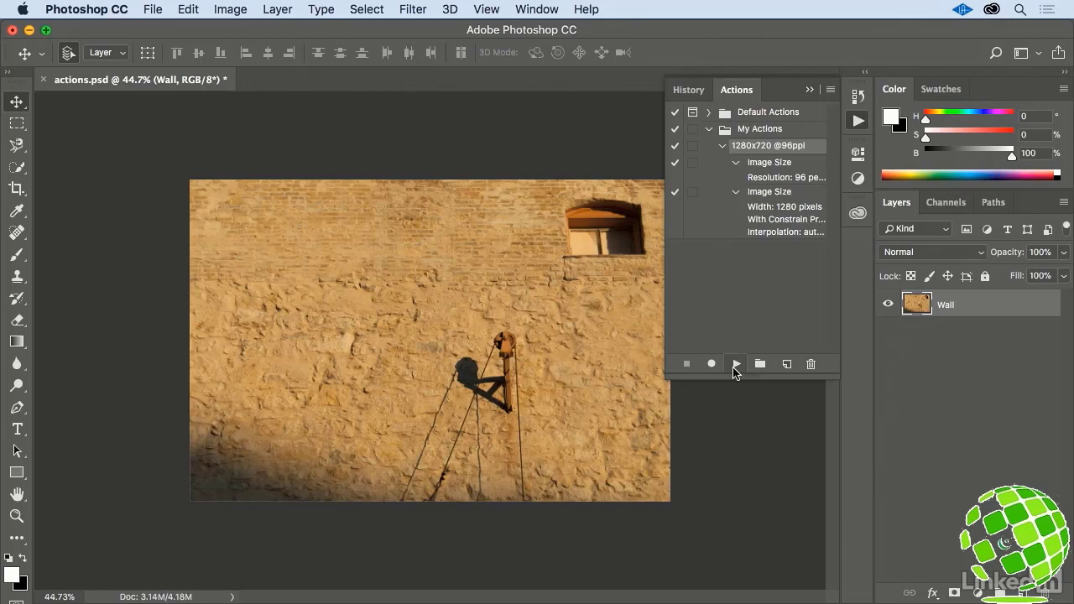
{"action": "left_click", "coordinate": [151, 8]}
{"action": "left_click", "coordinate": [221, 199]}
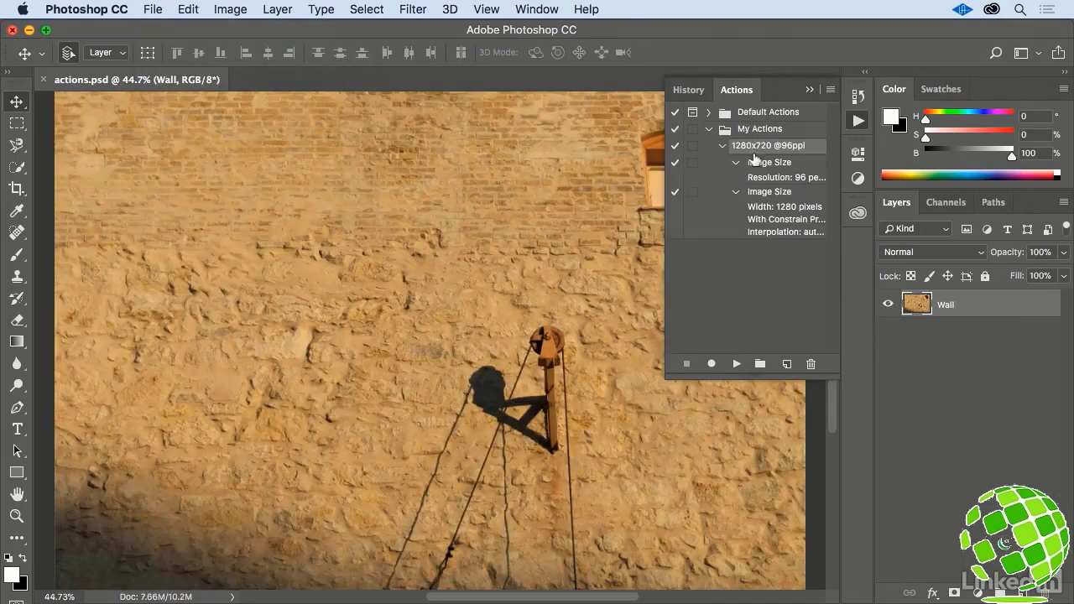
{"action": "left_click", "coordinate": [711, 364]}
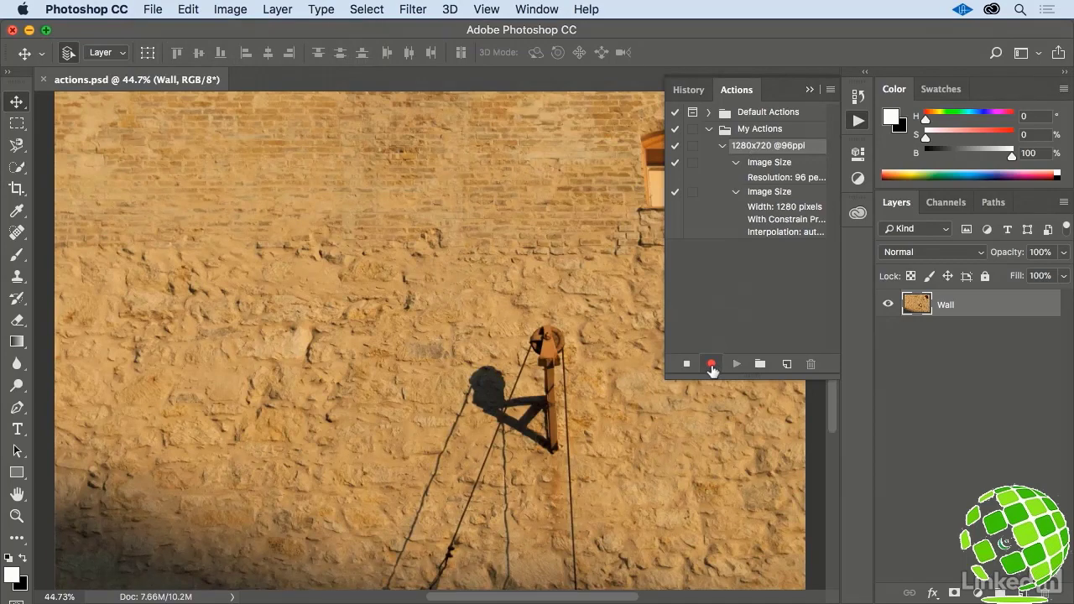
Record a crop at the 16 : 9 ratio with the wall photo shifted down inside the crop frame, and stop recording
{"action": "left_click", "coordinate": [16, 189]}
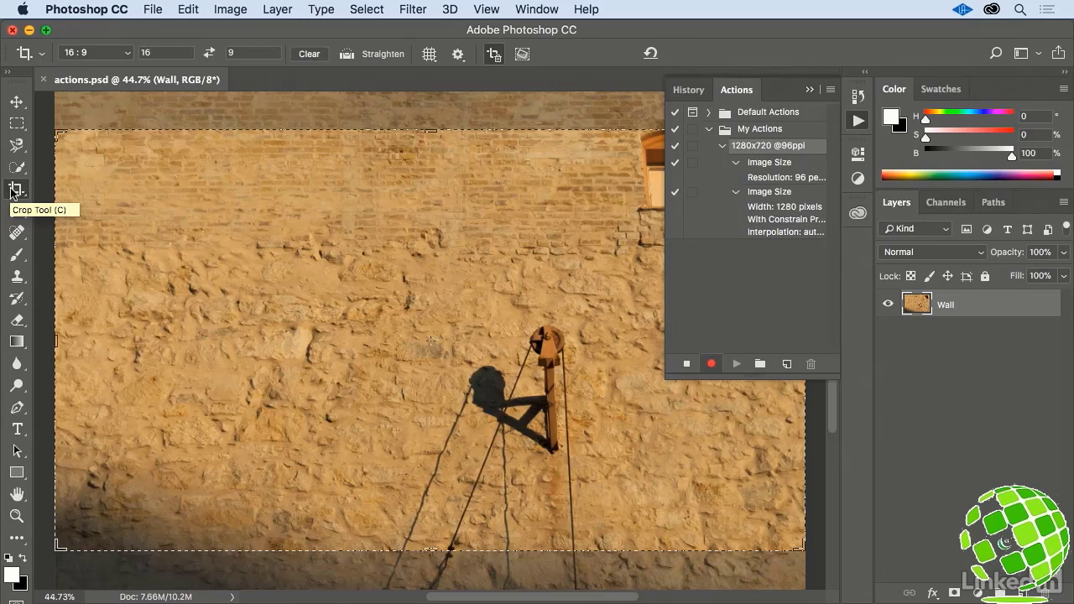
{"action": "left_click", "coordinate": [122, 53]}
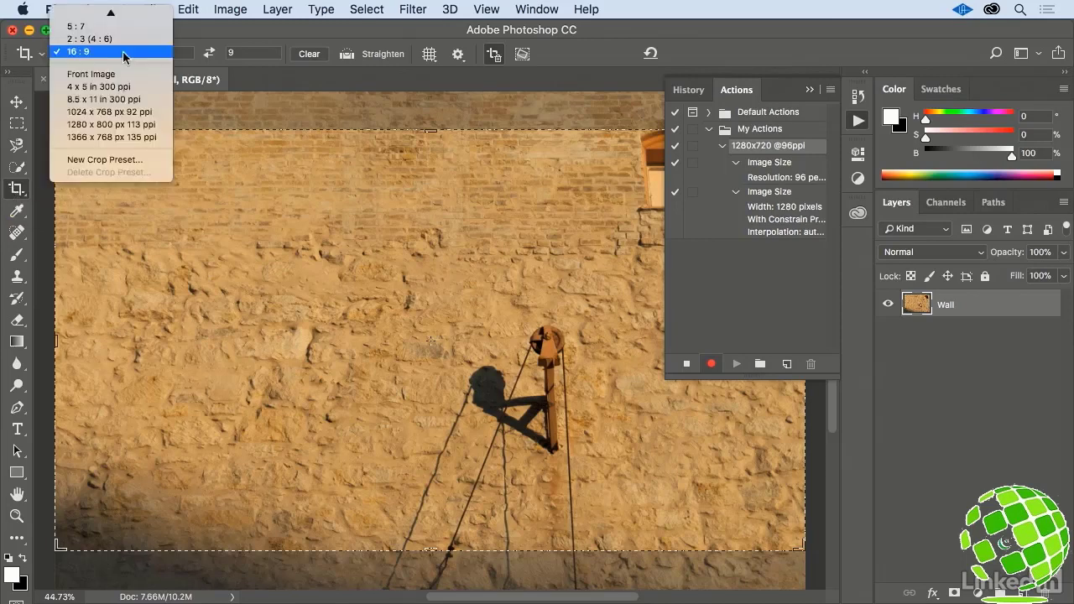
{"action": "scroll", "coordinate": [123, 50], "scroll_direction": "up", "scroll_amount": 3}
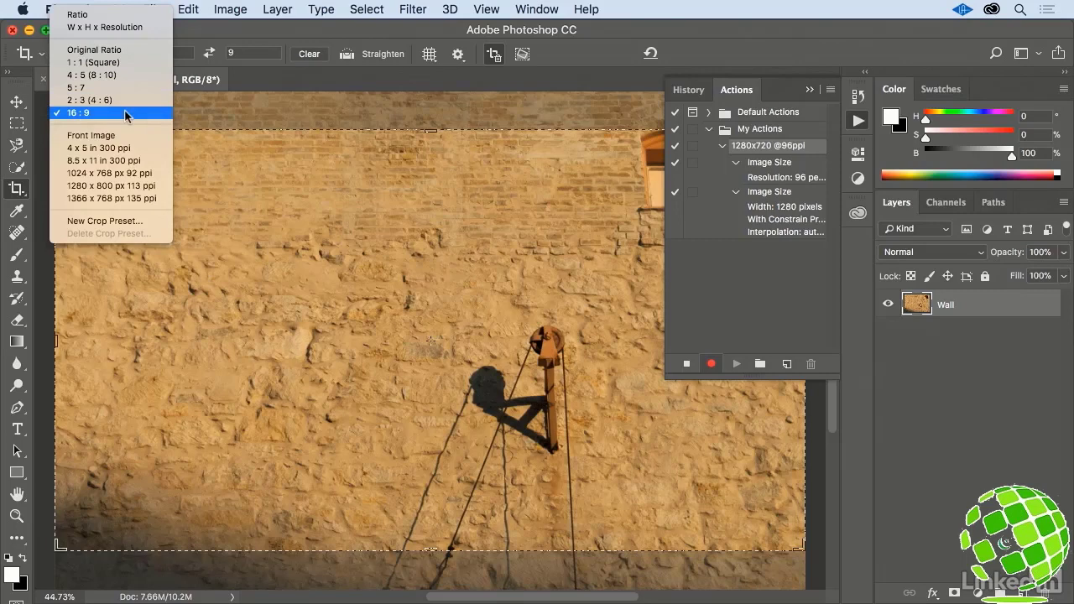
{"action": "left_click_drag", "start_coordinate": [317, 155], "coordinate": [323, 217]}
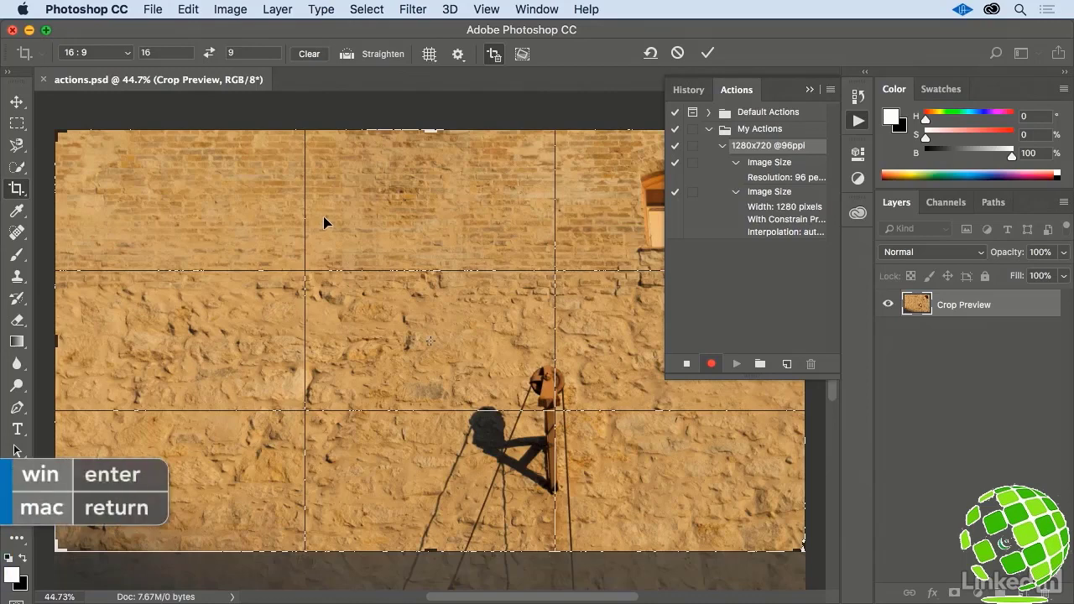
{"action": "key", "text": "Return"}
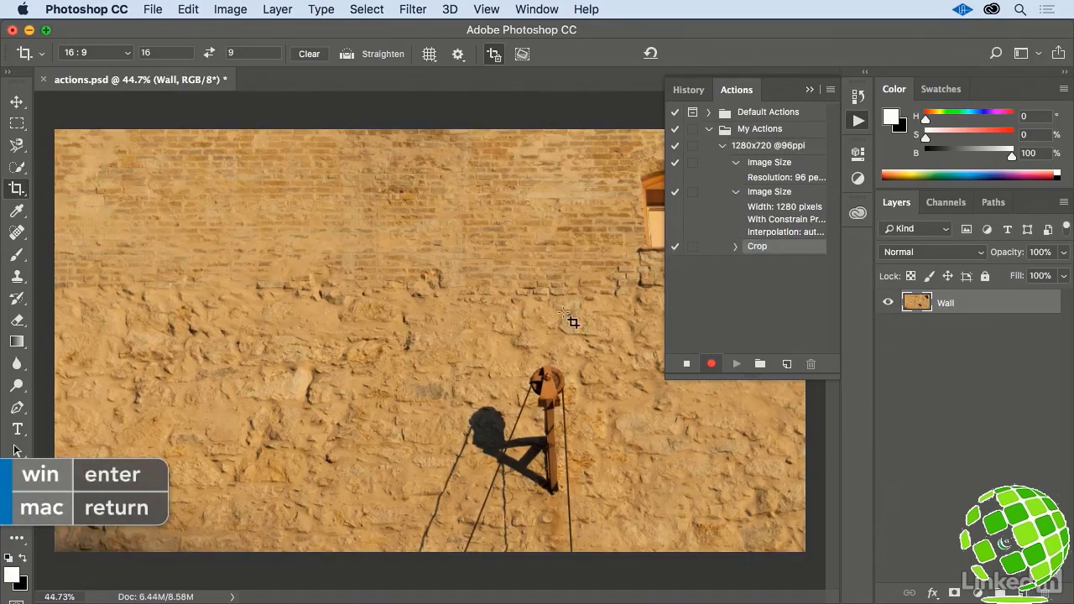
{"action": "left_click", "coordinate": [686, 366]}
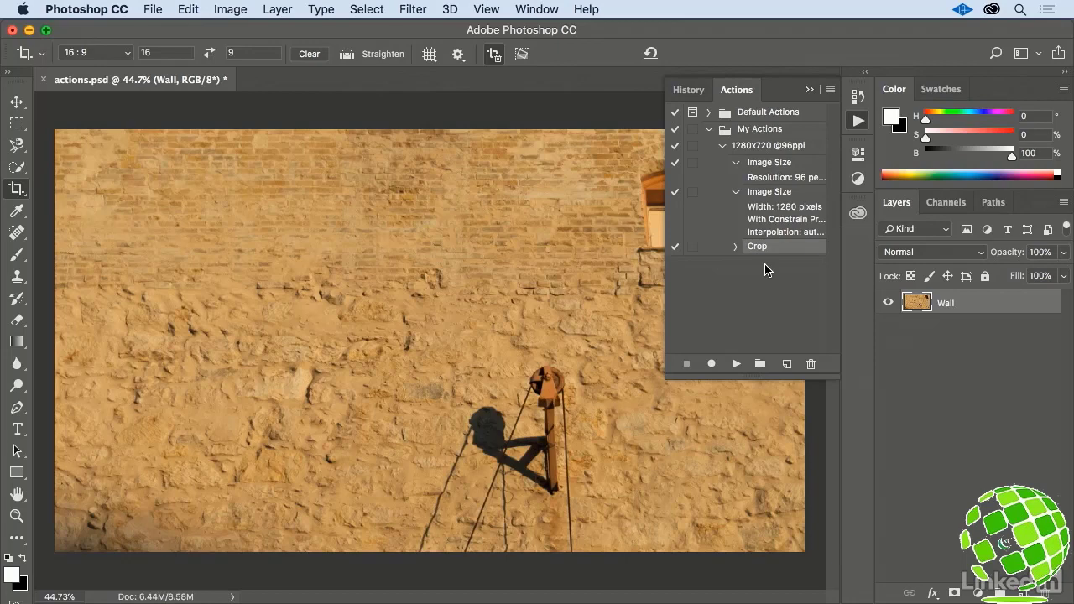
{"action": "left_click_drag", "start_coordinate": [771, 255], "coordinate": [772, 156]}
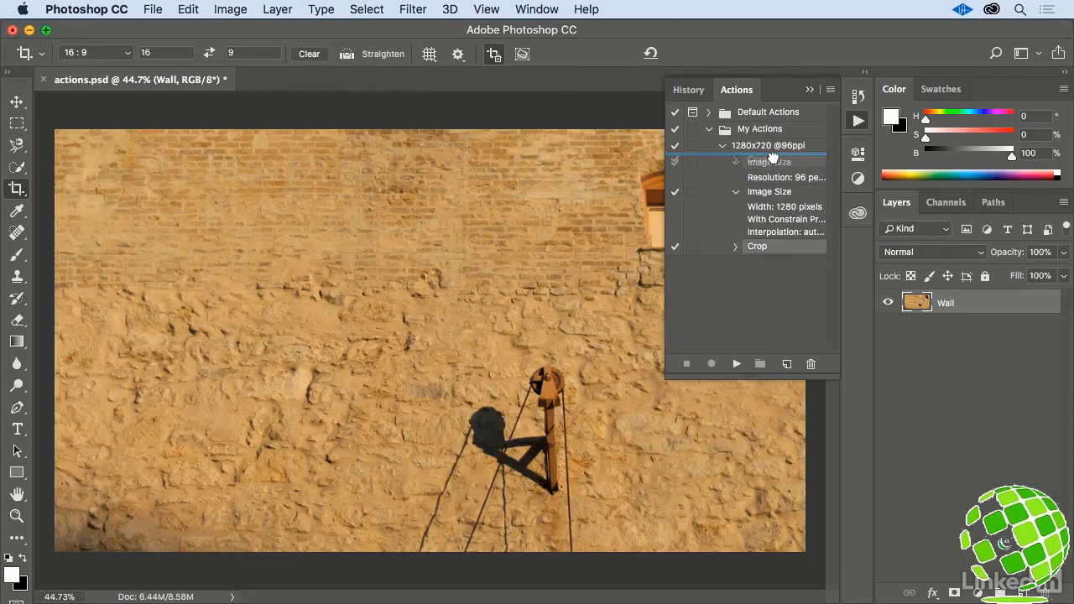
{"action": "left_click_drag", "start_coordinate": [772, 156], "coordinate": [774, 160]}
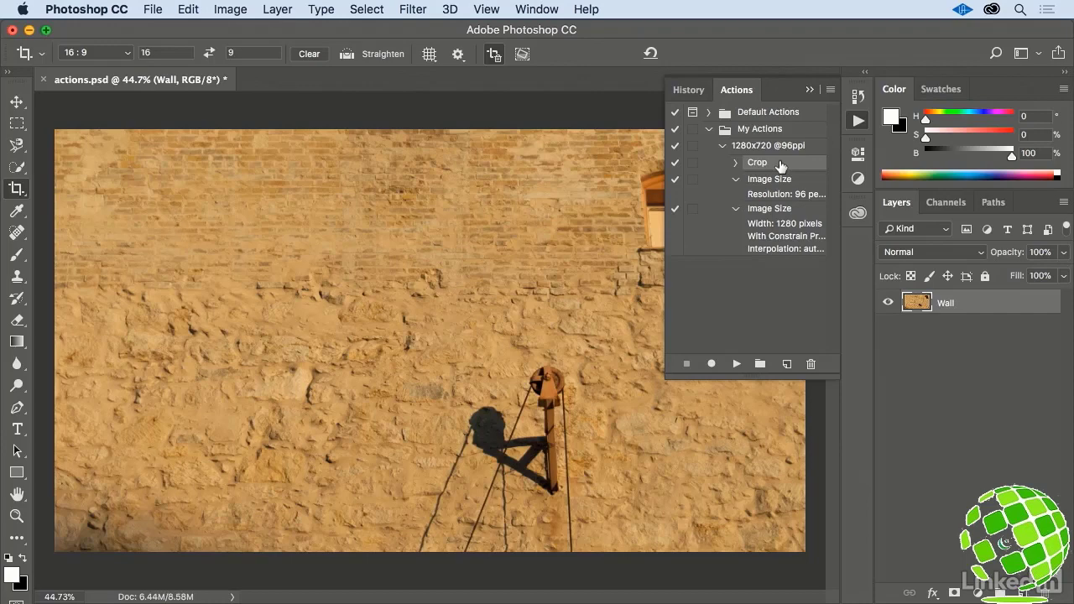
{"action": "left_click", "coordinate": [691, 164]}
{"action": "left_click", "coordinate": [153, 9]}
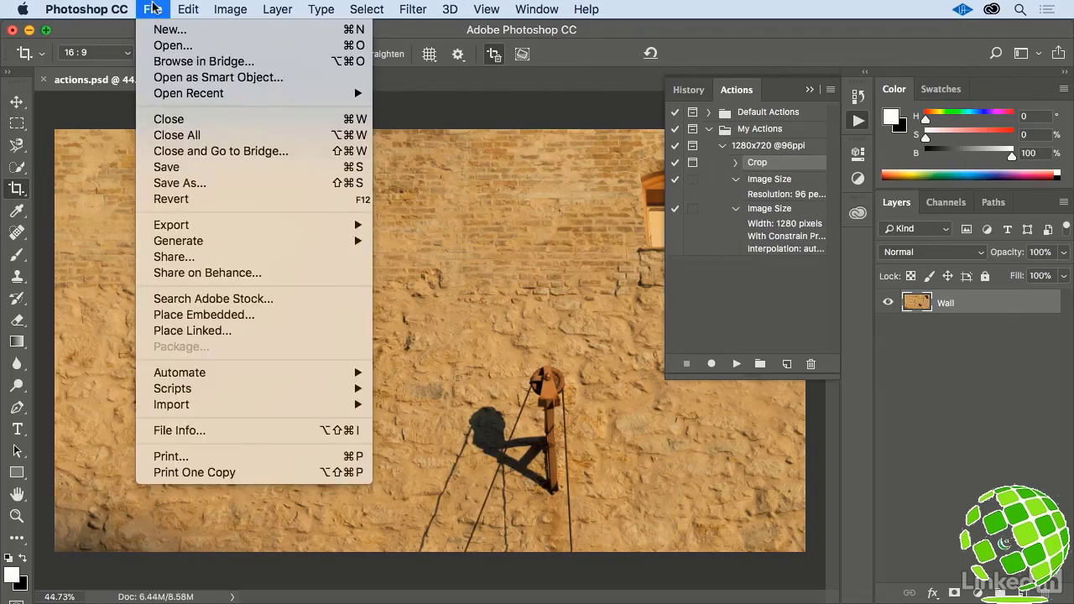
{"action": "left_click", "coordinate": [268, 198]}
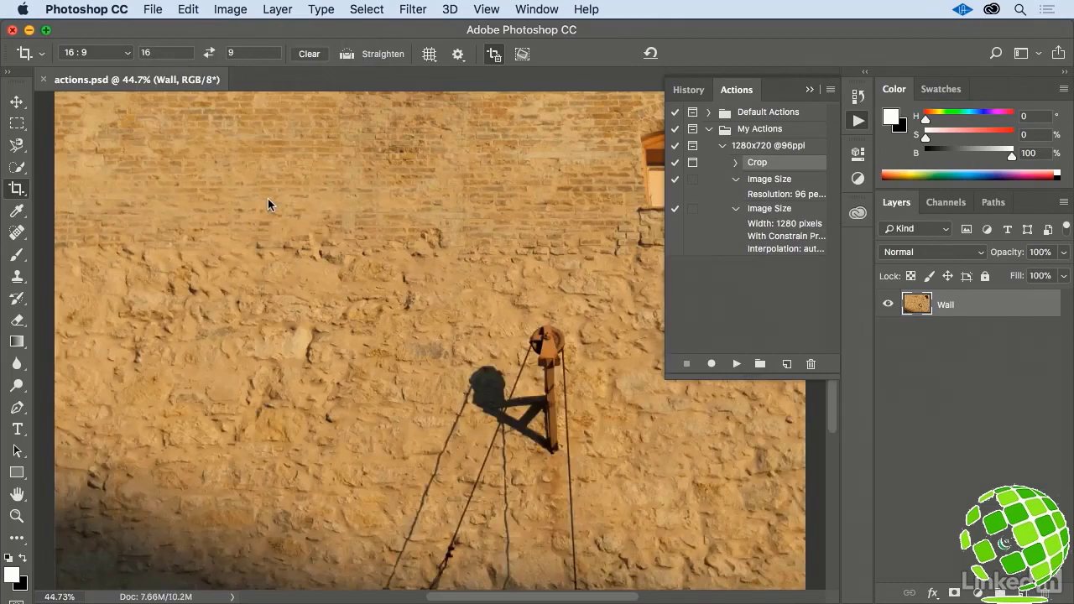
{"action": "left_click", "coordinate": [813, 148]}
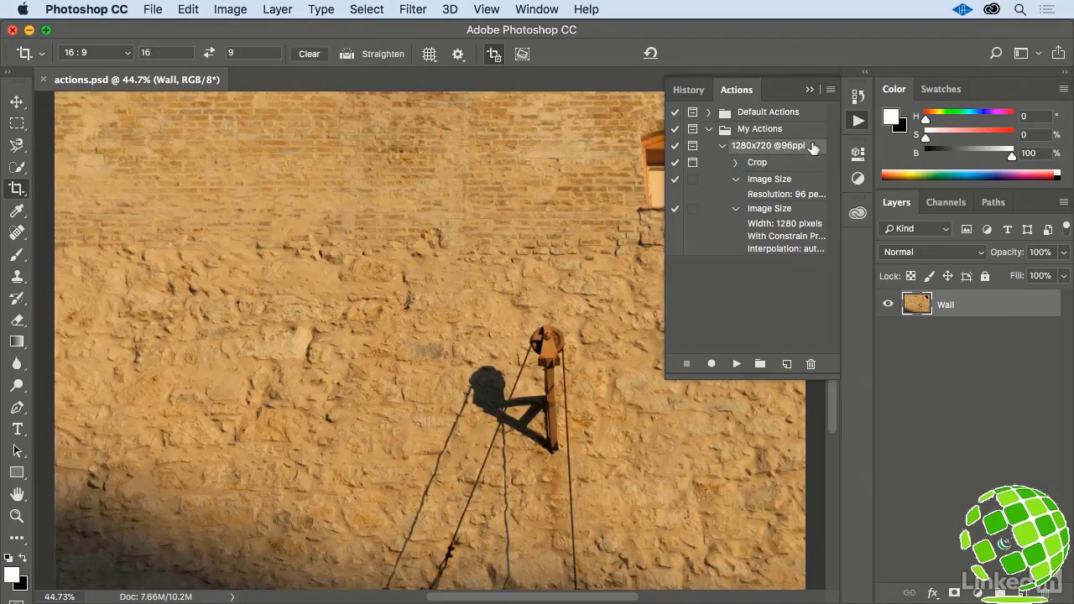
{"action": "left_click", "coordinate": [737, 364]}
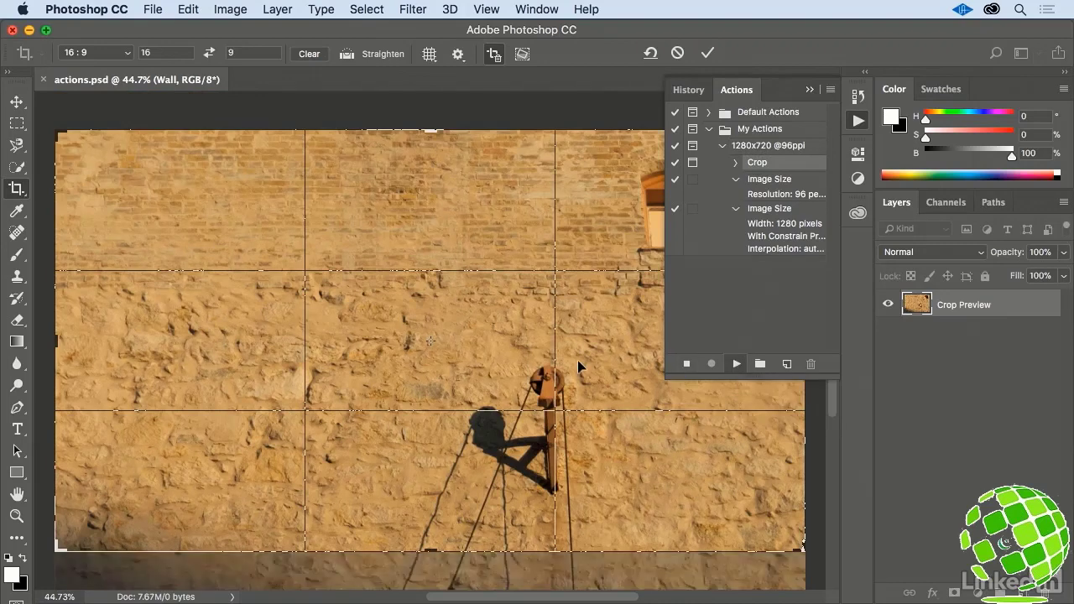
{"action": "mouse_move", "coordinate": [577, 360]}
{"action": "left_mouse_down"}
{"action": "mouse_move", "coordinate": [577, 348]}
{"action": "mouse_move", "coordinate": [579, 363]}
{"action": "left_mouse_up"}
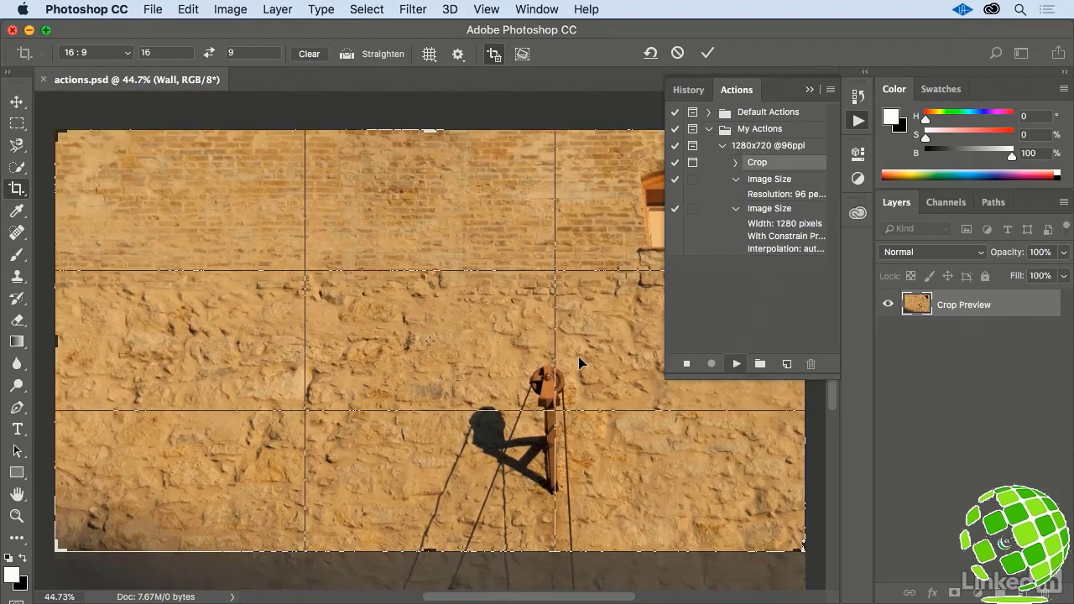
{"action": "key", "text": "Return"}
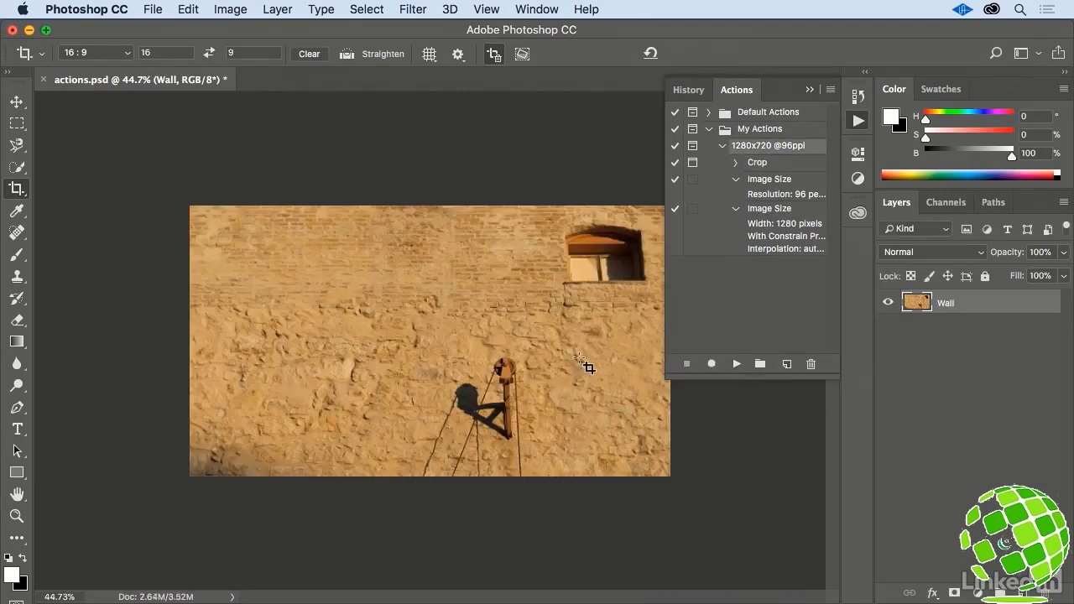